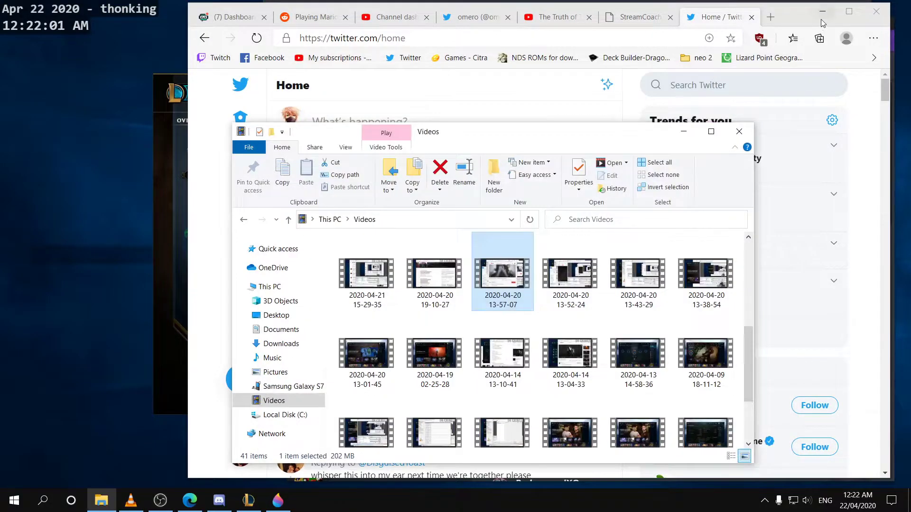
# Bring the Paint 3D window to the front on its own, with all other windows minimised.
pyautogui.click(562, 18)
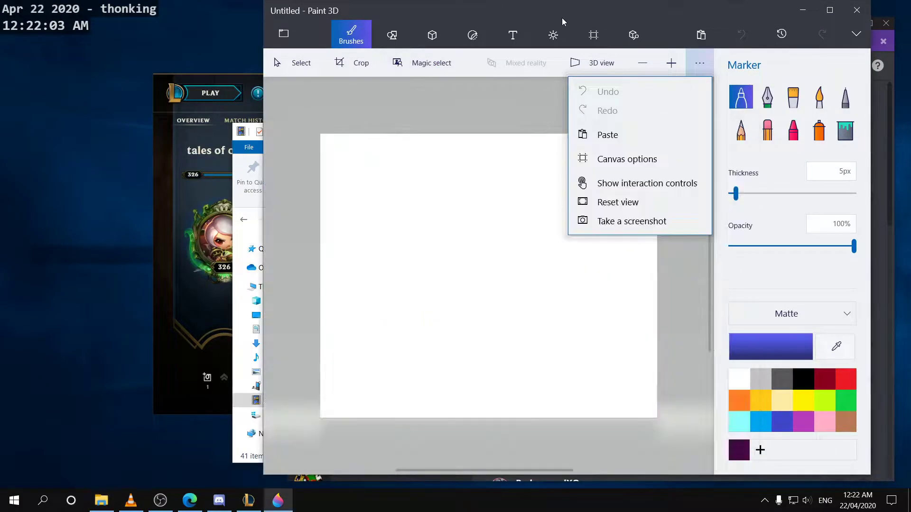
pyautogui.click(436, 177)
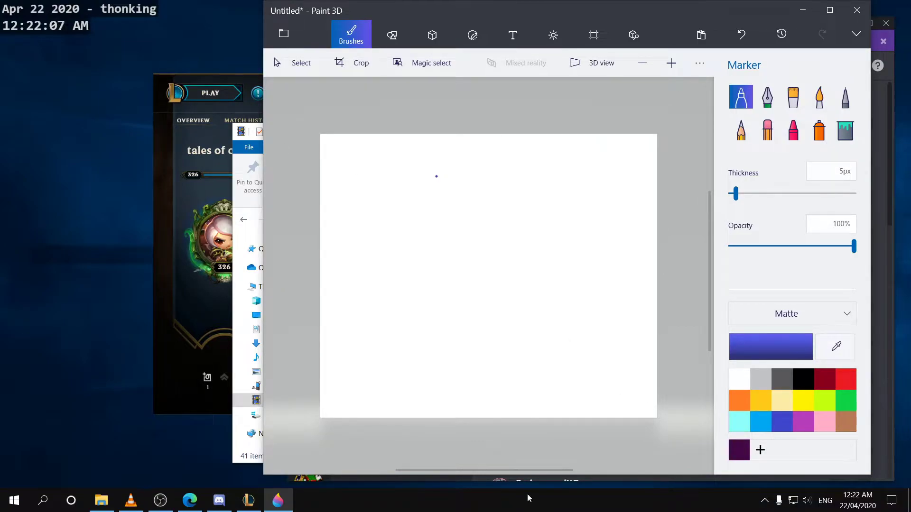
pyautogui.click(908, 503)
pyautogui.click(278, 500)
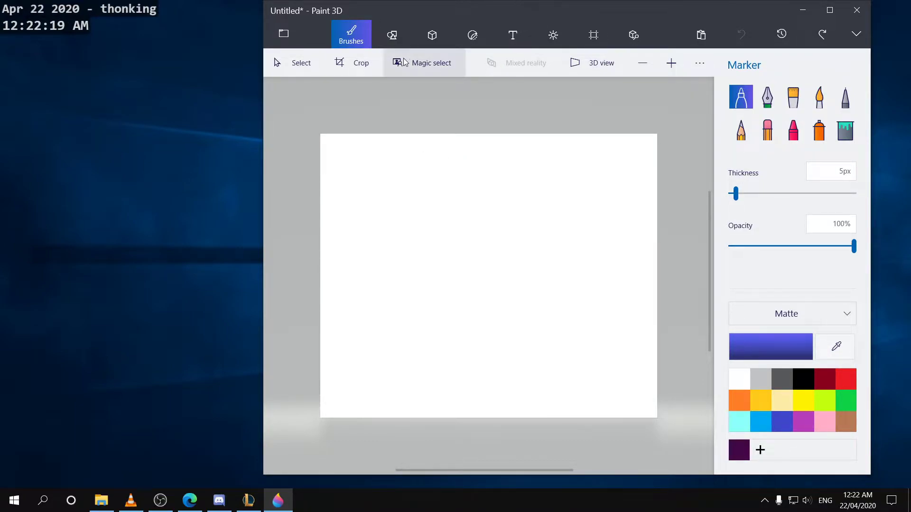
# Search Start for 'pain', then return to Paint 3D and show the more-options list.
pyautogui.click(6, 499)
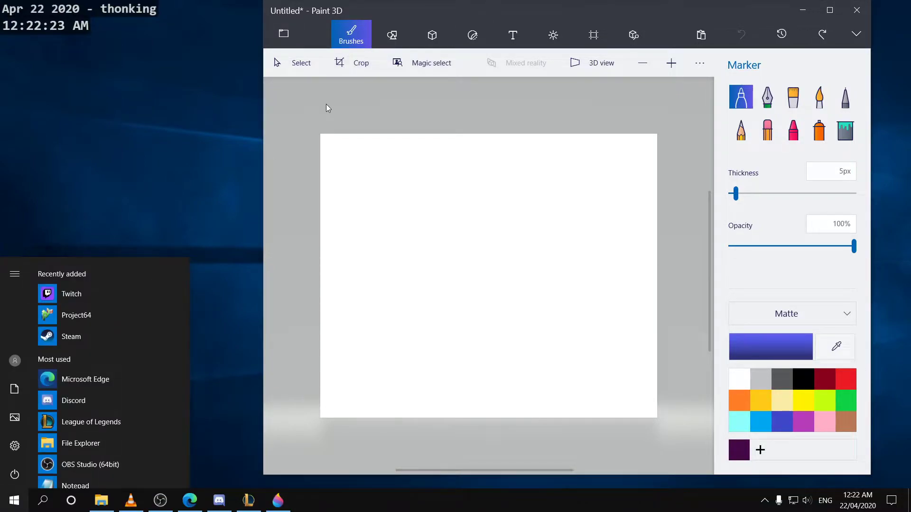
pyautogui.write('pain')
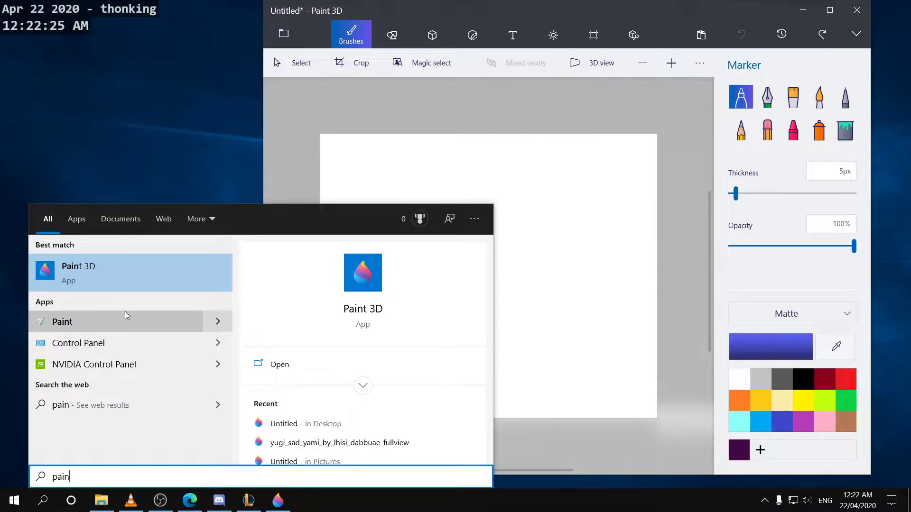
pyautogui.click(711, 63)
pyautogui.click(710, 66)
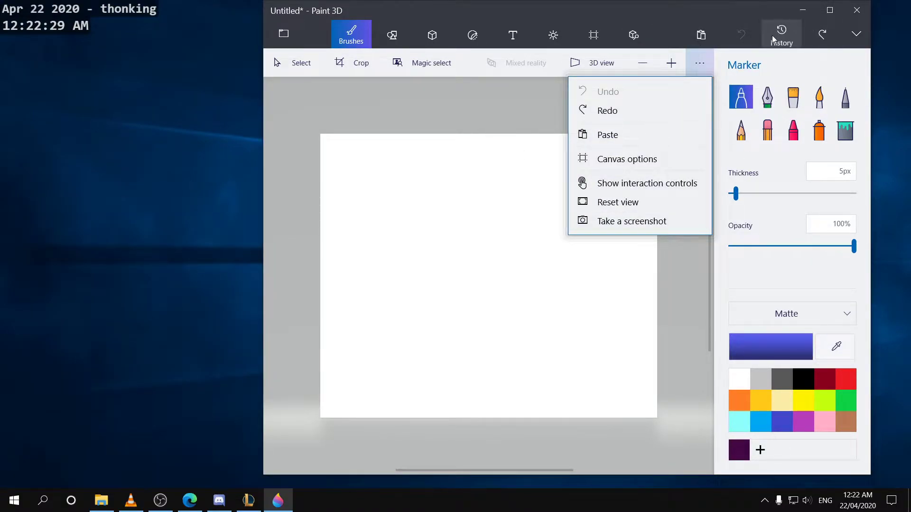
# Unlock the aspect ratio, resize the canvas from 710 × 599 to 1920 × 1080 px, then re-lock it.
pyautogui.click(659, 164)
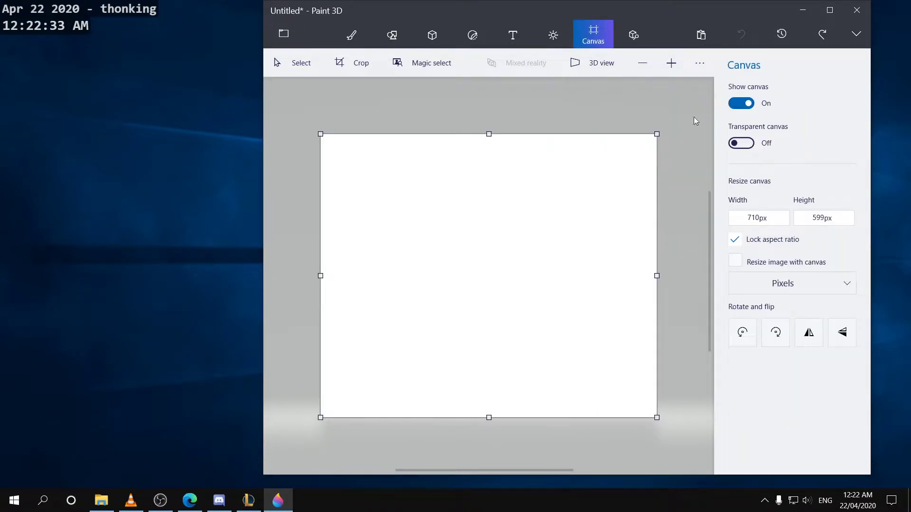
pyautogui.click(734, 239)
pyautogui.click(841, 217)
pyautogui.click(759, 222)
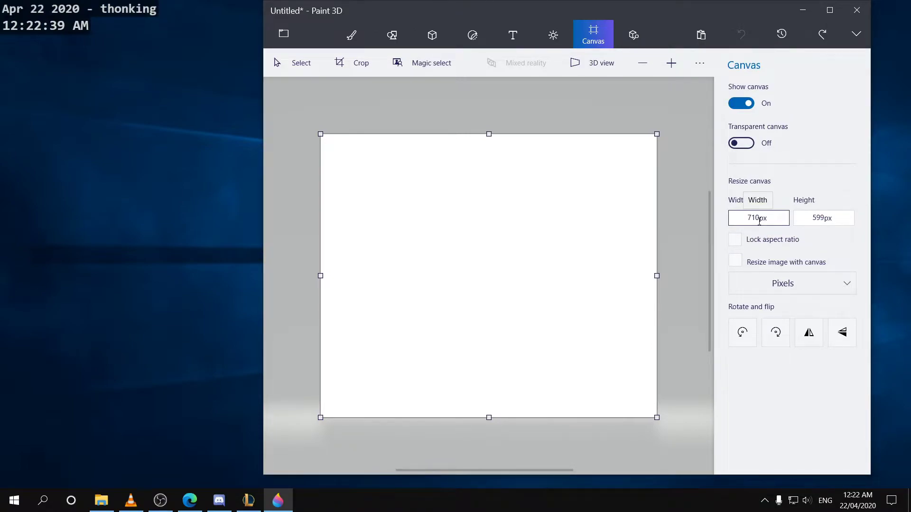
pyautogui.click(760, 221)
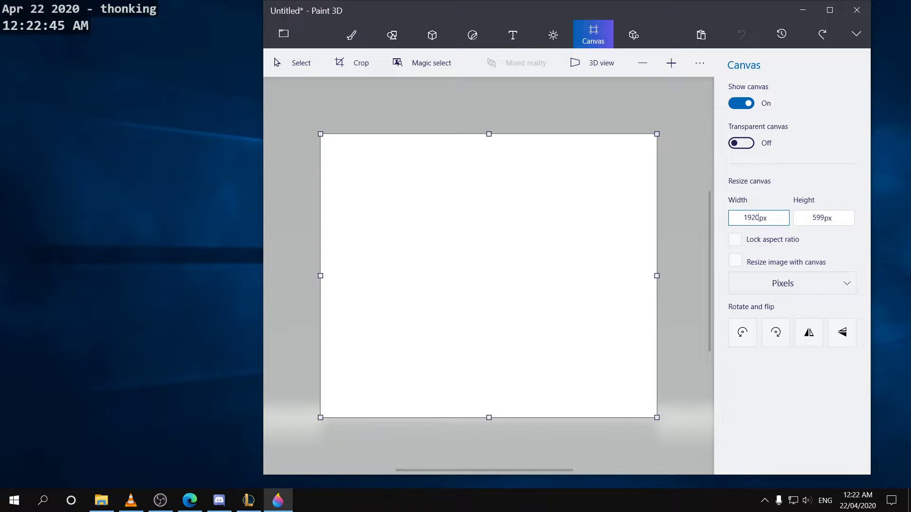
pyautogui.click(839, 213)
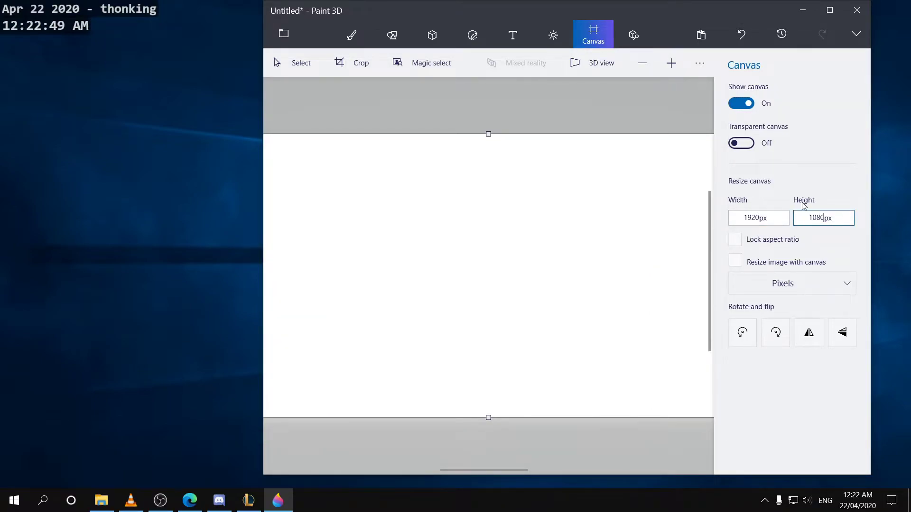
pyautogui.write('1080')
pyautogui.press('Return')
pyautogui.click(766, 245)
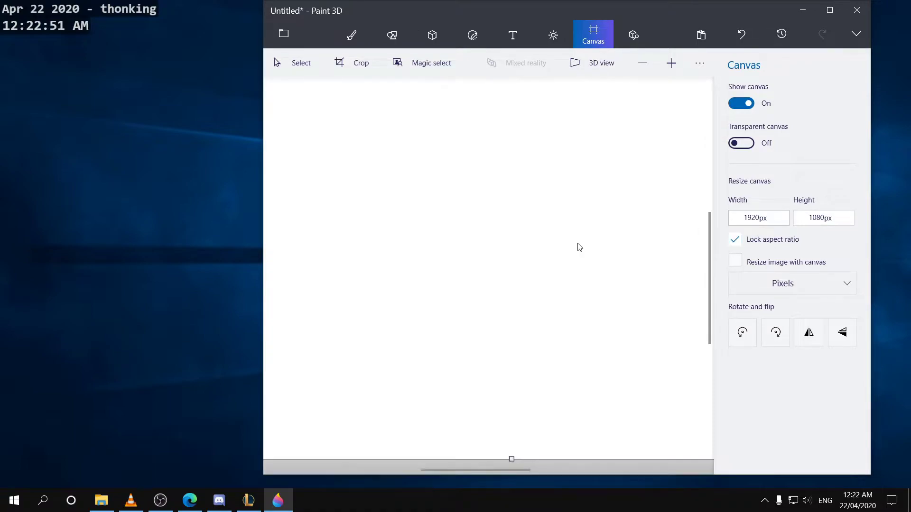
pyautogui.scroll(-3, 576, 251)
pyautogui.scroll(2, 566, 270)
pyautogui.scroll(-2, 541, 327)
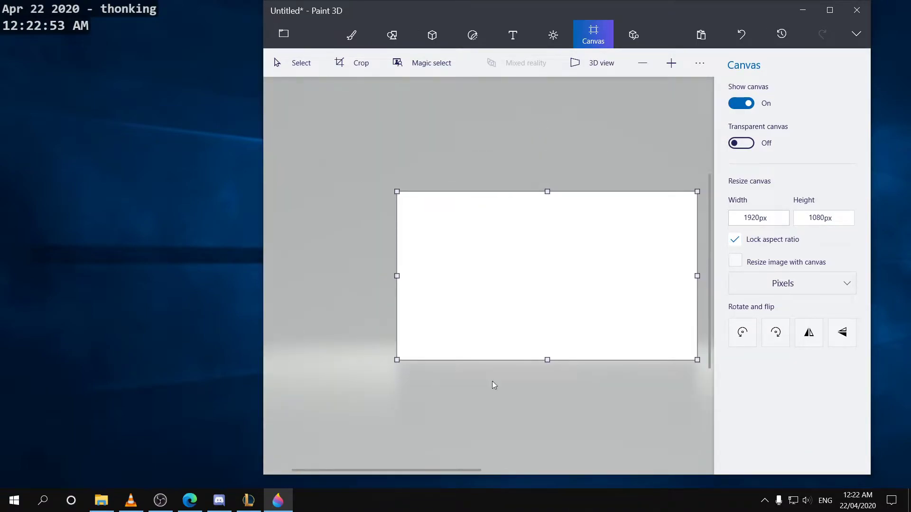
pyautogui.moveTo(382, 472); pyautogui.dragTo(460, 468)
pyautogui.scroll(3, 483, 378)
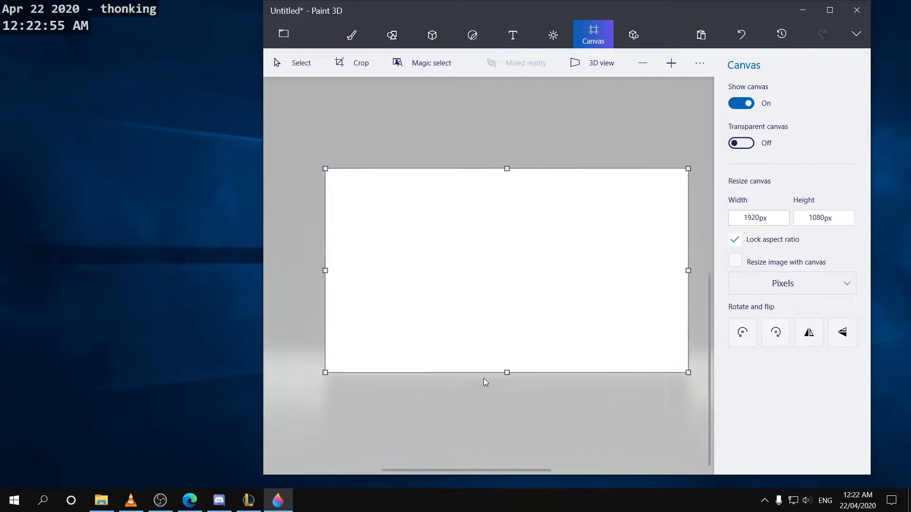
pyautogui.scroll(-2, 497, 370)
pyautogui.scroll(2, 514, 350)
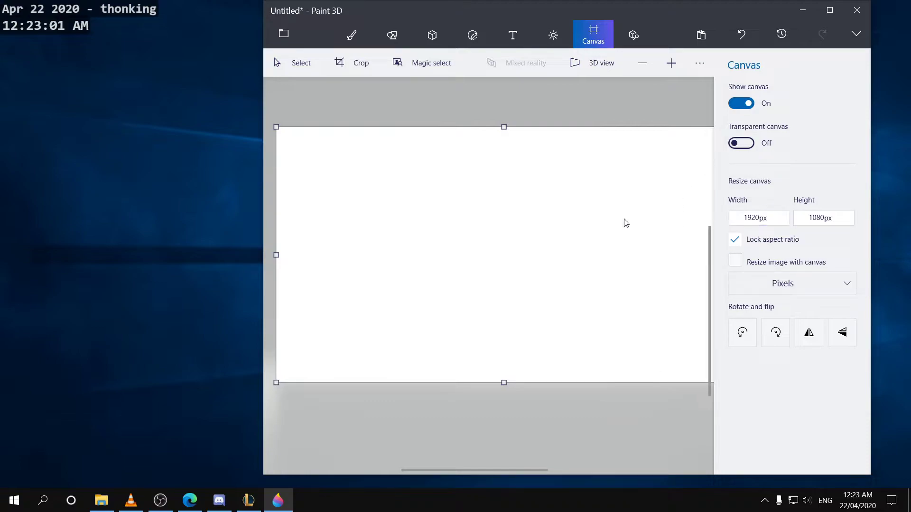
# Switch to the Marker brush and zoom the canvas in and out to frame it.
pyautogui.click(351, 35)
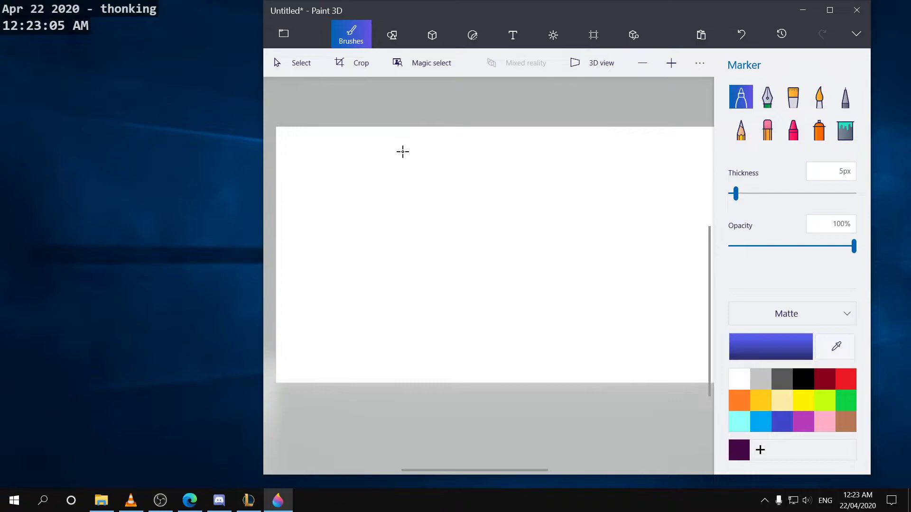
pyautogui.scroll(2, 482, 269)
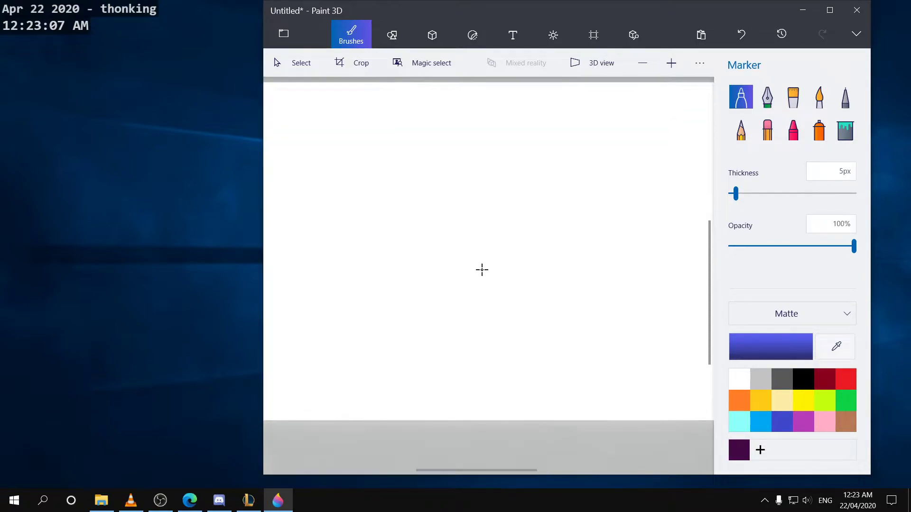
pyautogui.scroll(-4, 477, 297)
pyautogui.scroll(5, 490, 304)
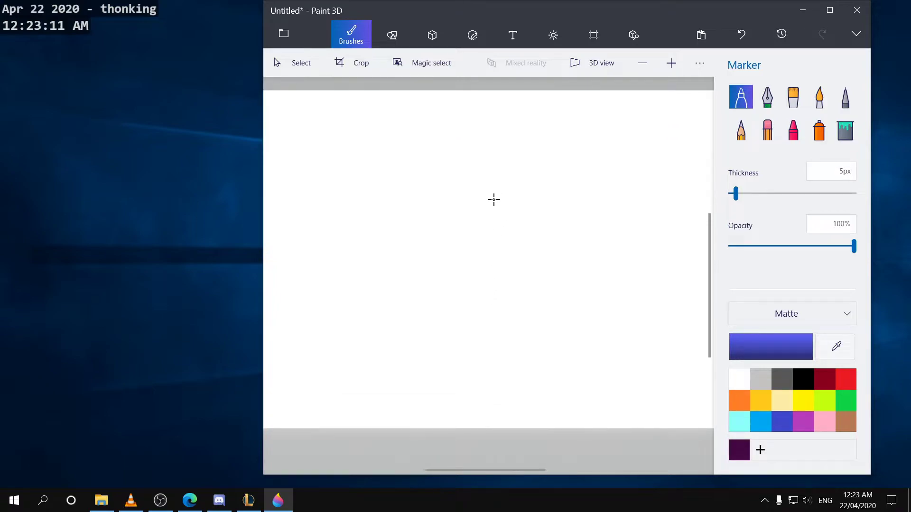
pyautogui.scroll(-3, 500, 199)
pyautogui.scroll(4, 479, 243)
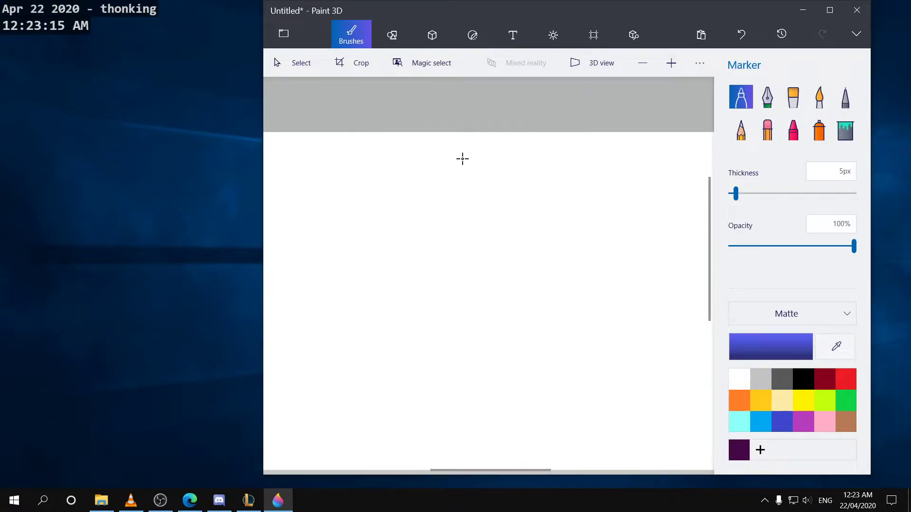
pyautogui.scroll(-3, 465, 171)
pyautogui.scroll(3, 468, 193)
pyautogui.scroll(-3, 489, 301)
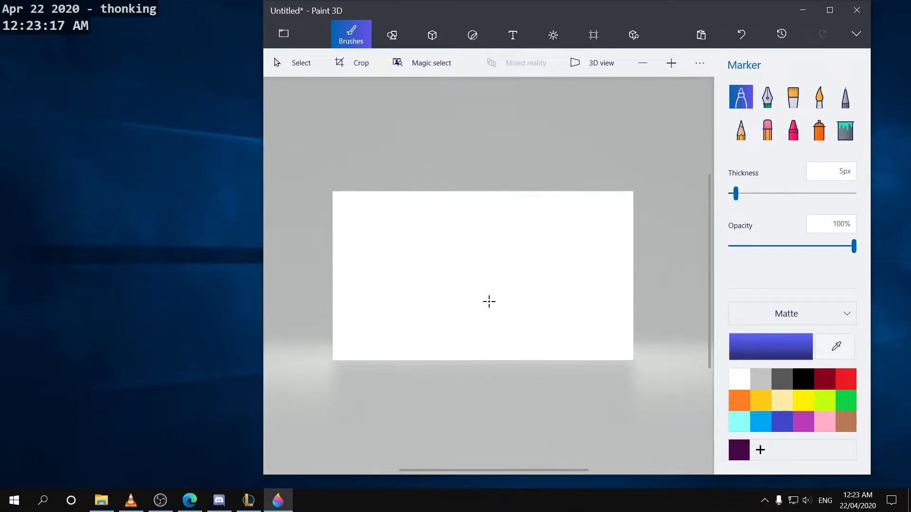
pyautogui.scroll(4, 483, 275)
pyautogui.scroll(-4, 482, 283)
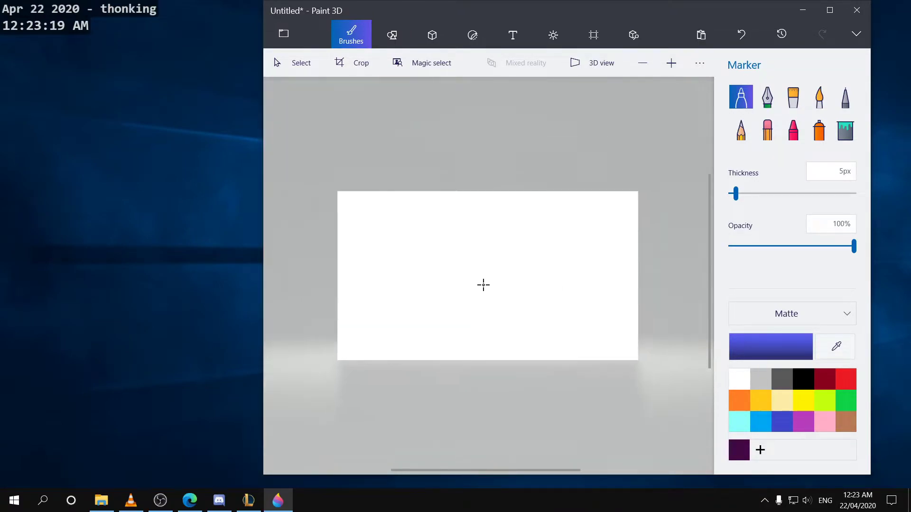
pyautogui.scroll(-1, 441, 210)
pyautogui.scroll(5, 346, 186)
pyautogui.scroll(1, 347, 186)
pyautogui.scroll(-1, 346, 185)
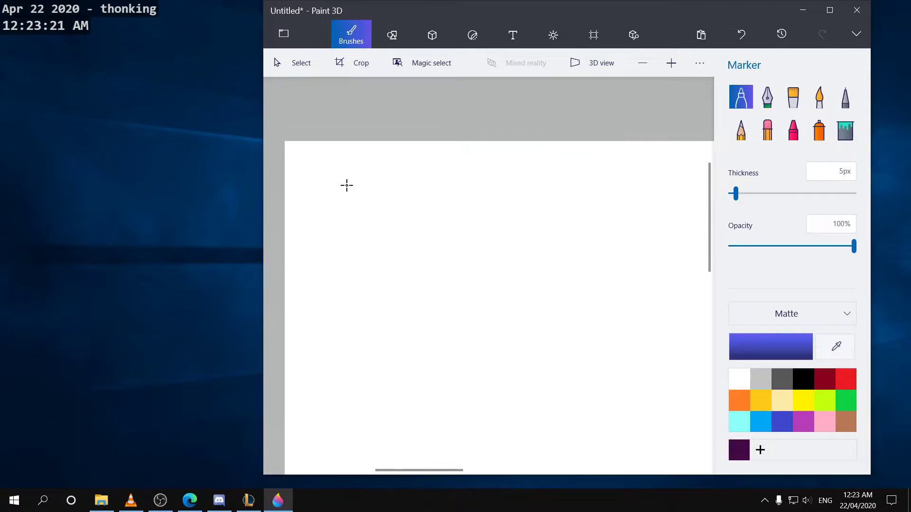
pyautogui.scroll(-2, 553, 260)
pyautogui.scroll(-1, 605, 286)
pyautogui.scroll(-3, 611, 289)
pyautogui.scroll(3, 545, 288)
pyautogui.scroll(2, 572, 273)
pyautogui.scroll(3, 572, 272)
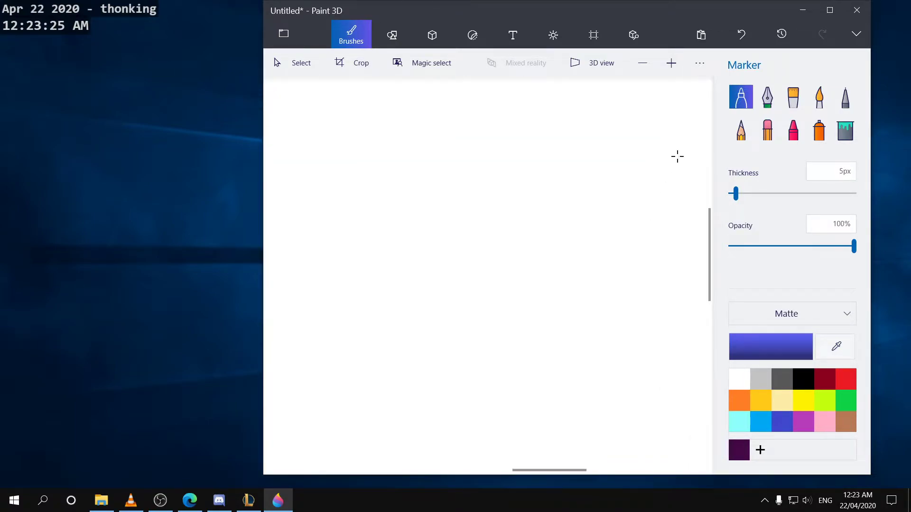
pyautogui.scroll(-2, 625, 197)
pyautogui.scroll(-2, 613, 176)
pyautogui.scroll(3, 305, 199)
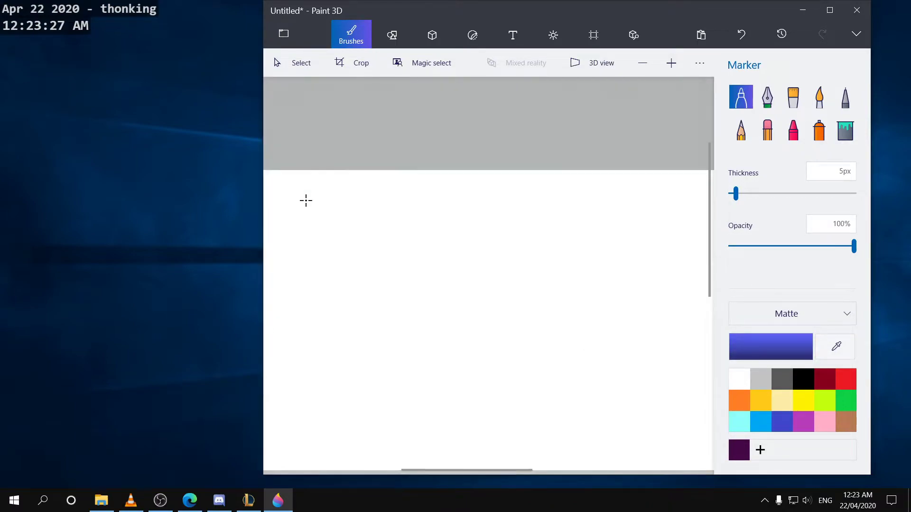
pyautogui.scroll(2, 533, 226)
pyautogui.scroll(1, 569, 225)
pyautogui.scroll(-4, 502, 250)
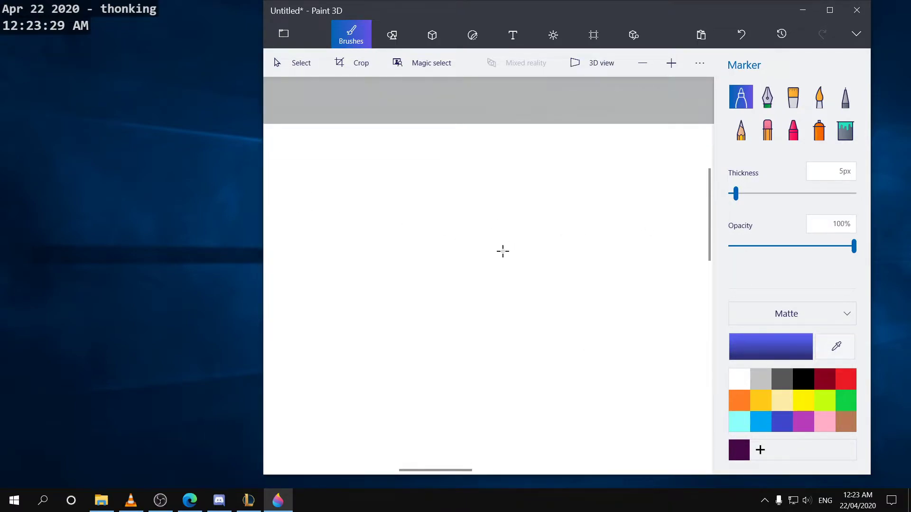
pyautogui.scroll(-3, 593, 418)
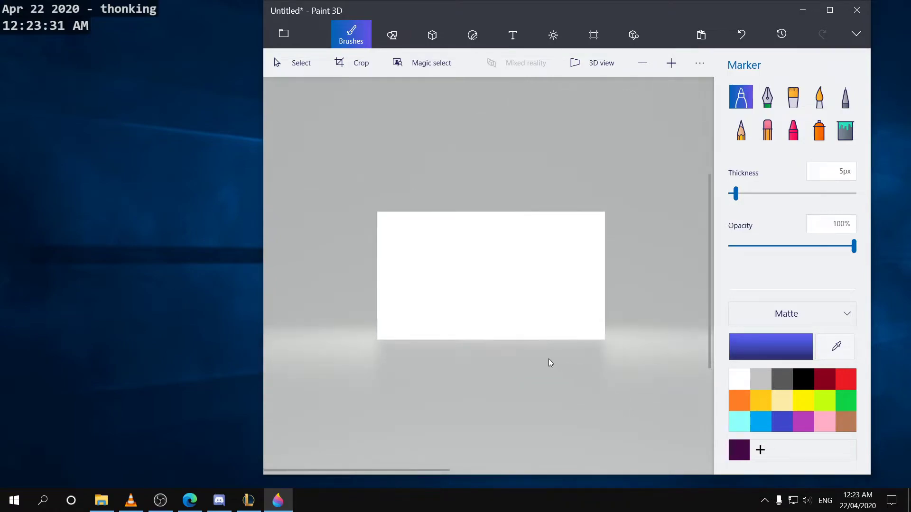
pyautogui.scroll(3, 408, 370)
pyautogui.scroll(-3, 633, 166)
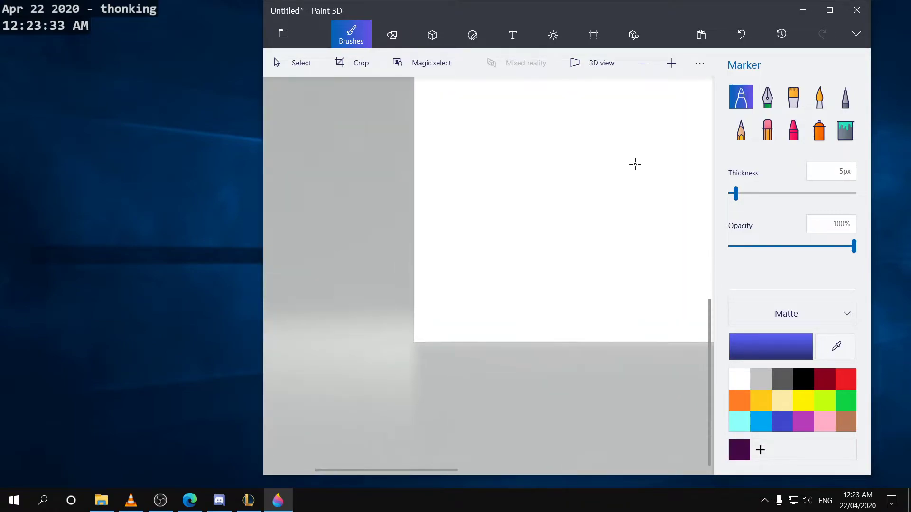
pyautogui.scroll(2, 659, 241)
# Draw a rough blue circle near the canvas centre for the head.
pyautogui.scroll(2, 658, 237)
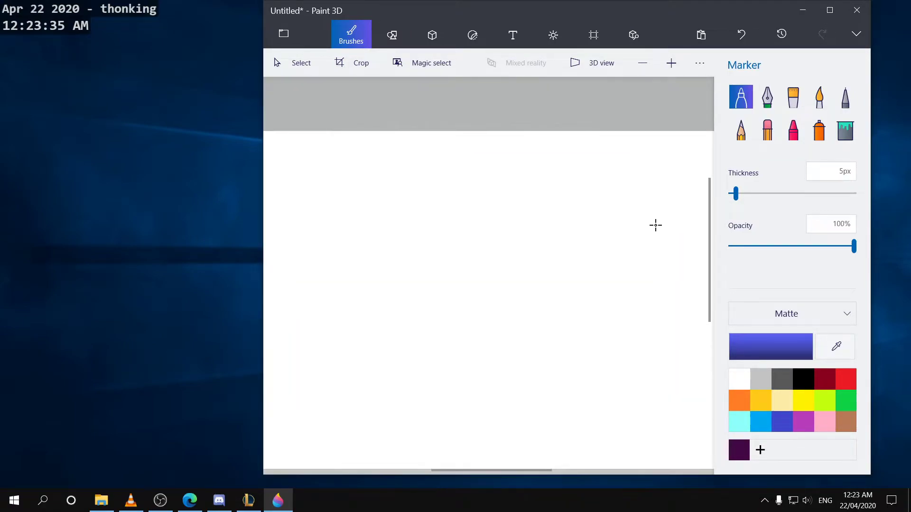
pyautogui.scroll(-3, 602, 278)
pyautogui.scroll(2, 588, 281)
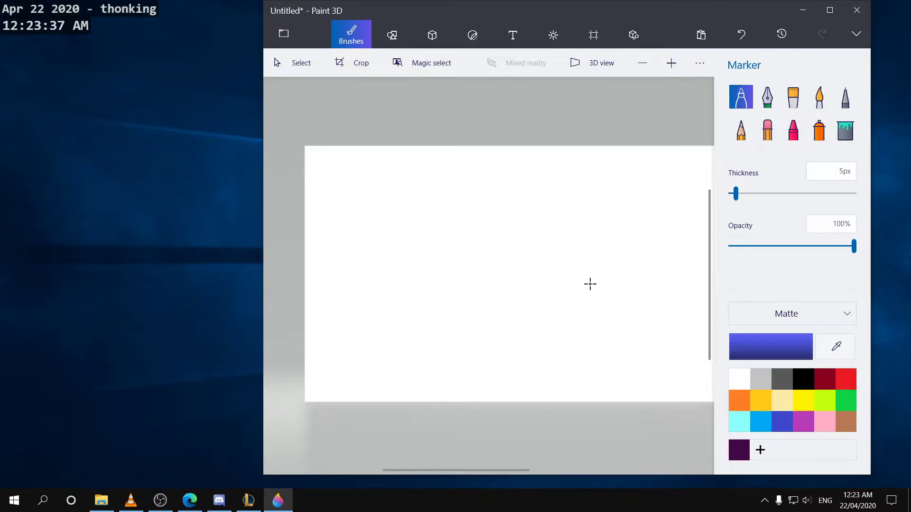
pyautogui.scroll(1, 535, 243)
pyautogui.moveTo(503, 204)
pyautogui.mouseDown()
pyautogui.moveTo(479, 213)
pyautogui.moveTo(447, 281)
pyautogui.moveTo(487, 324)
pyautogui.moveTo(539, 320)
pyautogui.moveTo(576, 284)
pyautogui.moveTo(570, 237)
pyautogui.moveTo(530, 205)
pyautogui.moveTo(484, 207)
pyautogui.mouseUp()
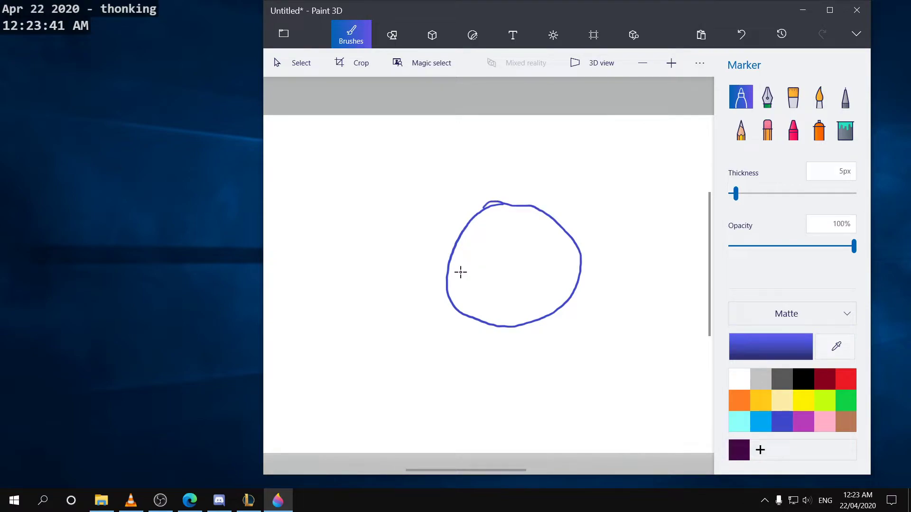
# Draw the scowling mouth and a cheek dot, and retrace the face's lower outline.
pyautogui.moveTo(486, 250)
pyautogui.mouseDown()
pyautogui.moveTo(541, 247)
pyautogui.moveTo(512, 248)
pyautogui.moveTo(502, 274)
pyautogui.moveTo(517, 266)
pyautogui.mouseUp()
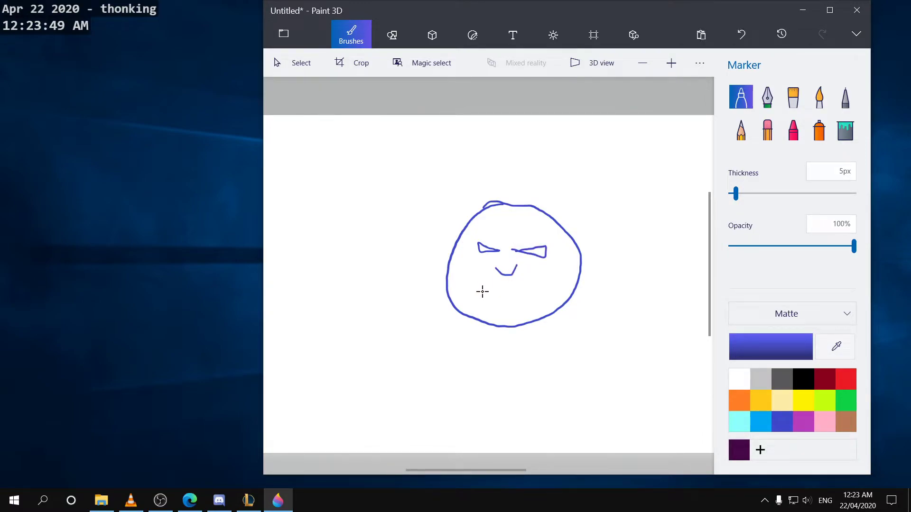
pyautogui.moveTo(490, 309)
pyautogui.mouseDown()
pyautogui.moveTo(508, 288)
pyautogui.moveTo(519, 311)
pyautogui.mouseUp()
pyautogui.click(566, 274)
pyautogui.moveTo(466, 317)
pyautogui.mouseDown()
pyautogui.moveTo(486, 324)
pyautogui.moveTo(441, 321)
pyautogui.moveTo(399, 429)
pyautogui.moveTo(634, 383)
pyautogui.moveTo(525, 312)
pyautogui.mouseUp()
# Draw both arms with hands, redoing the botched right hand, and add the legs.
pyautogui.moveTo(427, 333)
pyautogui.mouseDown()
pyautogui.moveTo(365, 322)
pyautogui.moveTo(346, 332)
pyautogui.moveTo(365, 326)
pyautogui.mouseUp()
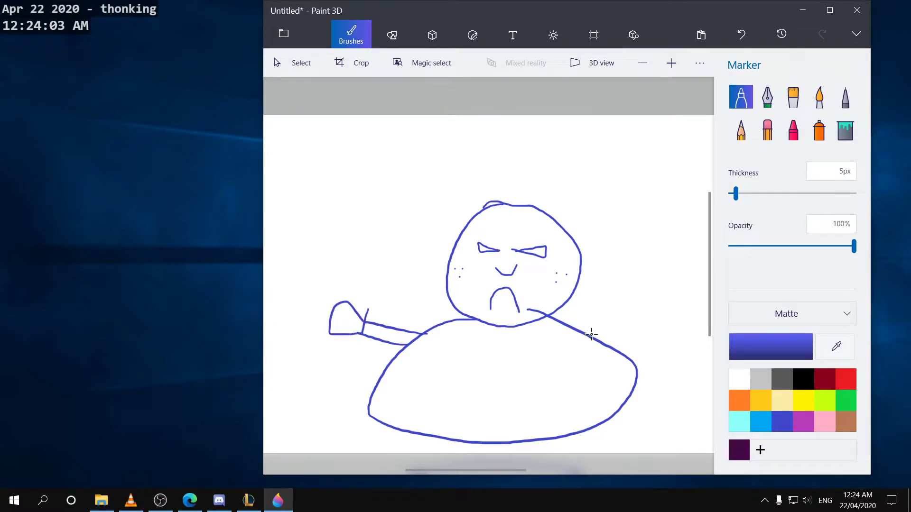
pyautogui.moveTo(602, 339)
pyautogui.mouseDown()
pyautogui.moveTo(626, 328)
pyautogui.moveTo(641, 336)
pyautogui.moveTo(636, 310)
pyautogui.moveTo(660, 319)
pyautogui.moveTo(631, 337)
pyautogui.mouseUp()
pyautogui.hotkey('ctrl', 'z')
pyautogui.moveTo(643, 338)
pyautogui.mouseDown()
pyautogui.moveTo(676, 315)
pyautogui.moveTo(642, 315)
pyautogui.moveTo(622, 327)
pyautogui.mouseUp()
pyautogui.scroll(-4, 561, 374)
pyautogui.scroll(4, 543, 375)
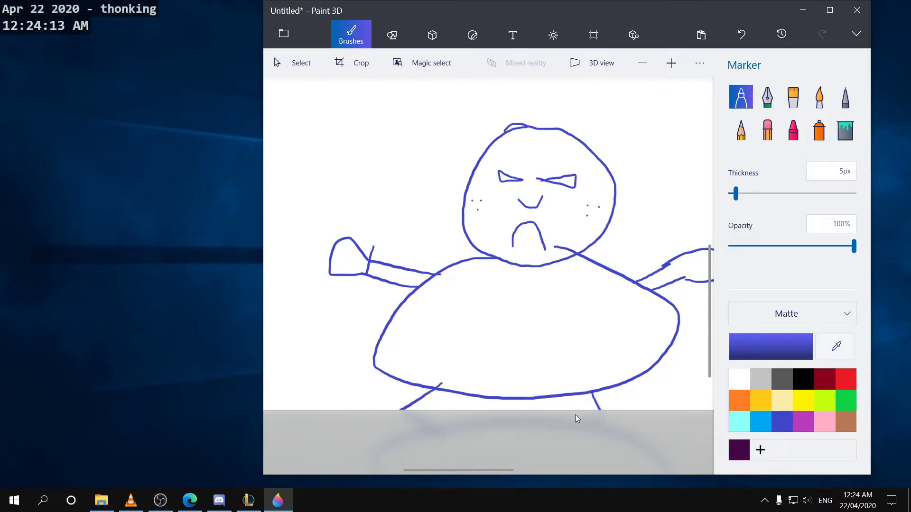
pyautogui.moveTo(630, 381); pyautogui.dragTo(690, 452)
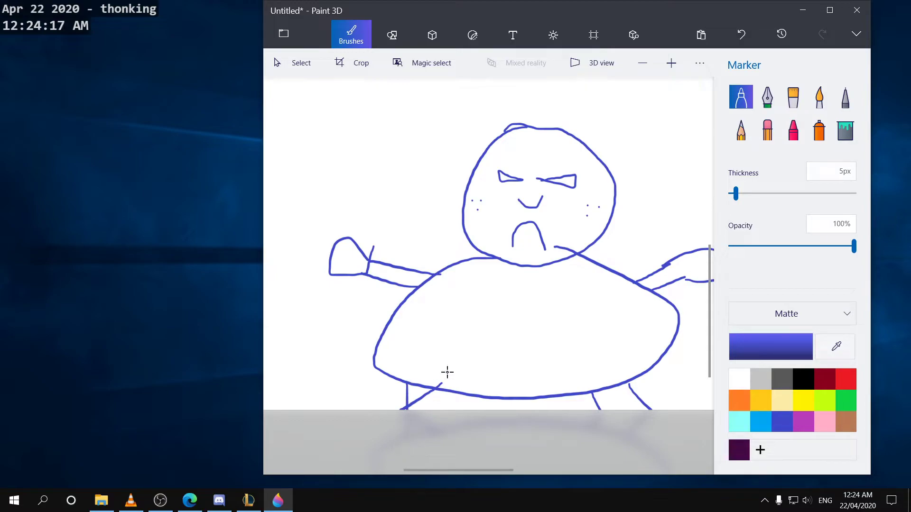
pyautogui.scroll(-4, 473, 374)
pyautogui.scroll(-2, 478, 395)
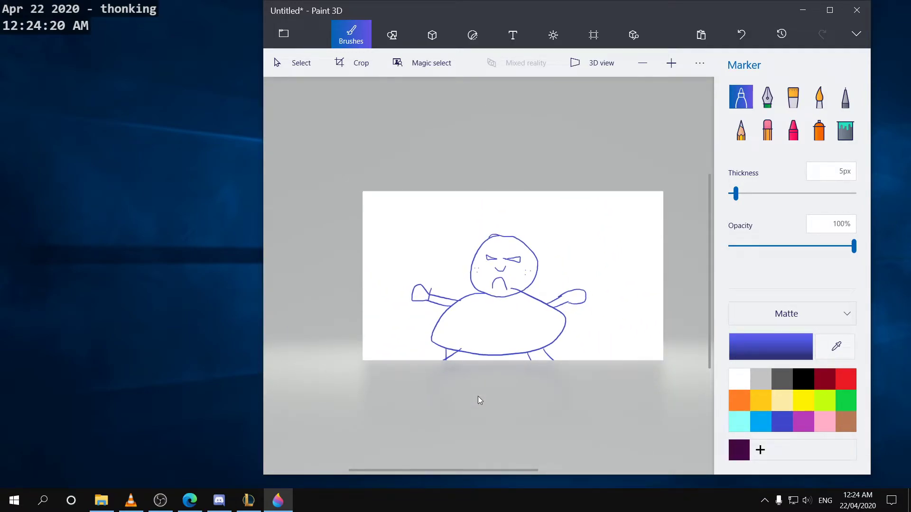
# Box-select the whole figure, shrink it to 870 × 577 px and move it up-left toward centre.
pyautogui.scroll(2, 427, 223)
pyautogui.click(293, 64)
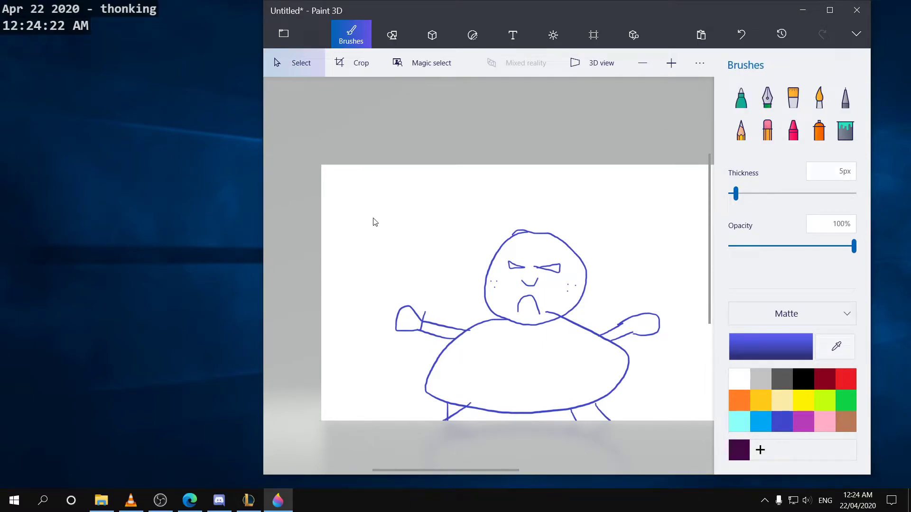
pyautogui.moveTo(372, 210)
pyautogui.mouseDown()
pyautogui.moveTo(649, 376)
pyautogui.moveTo(688, 431)
pyautogui.mouseUp()
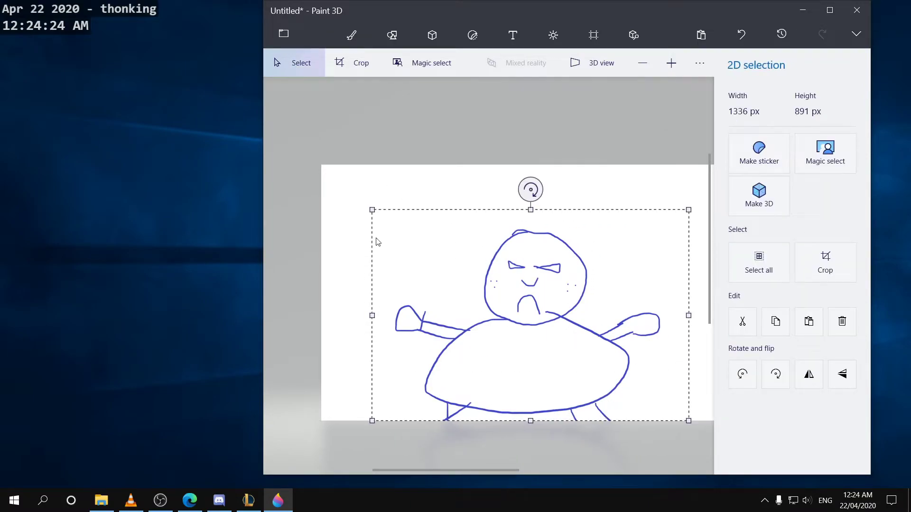
pyautogui.moveTo(372, 210)
pyautogui.mouseDown()
pyautogui.moveTo(520, 297)
pyautogui.moveTo(435, 252)
pyautogui.moveTo(464, 274)
pyautogui.moveTo(483, 277)
pyautogui.moveTo(490, 272)
pyautogui.moveTo(481, 267)
pyautogui.moveTo(459, 273)
pyautogui.moveTo(479, 272)
pyautogui.moveTo(483, 284)
pyautogui.mouseUp()
pyautogui.moveTo(580, 349)
pyautogui.mouseDown()
pyautogui.moveTo(508, 270)
pyautogui.moveTo(551, 279)
pyautogui.moveTo(531, 297)
pyautogui.mouseUp()
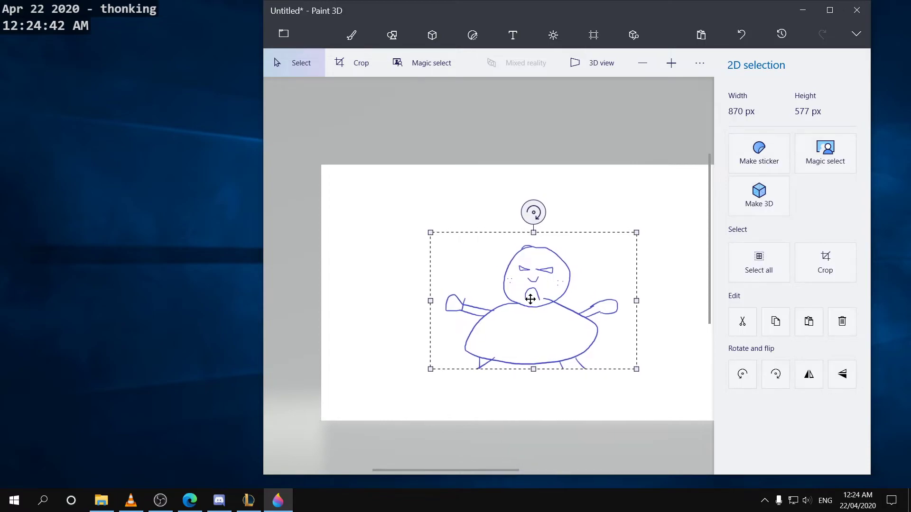
pyautogui.click(399, 315)
pyautogui.scroll(3, 568, 346)
# Cancel the stray selection and switch back to the Marker in purple.
pyautogui.scroll(-3, 489, 311)
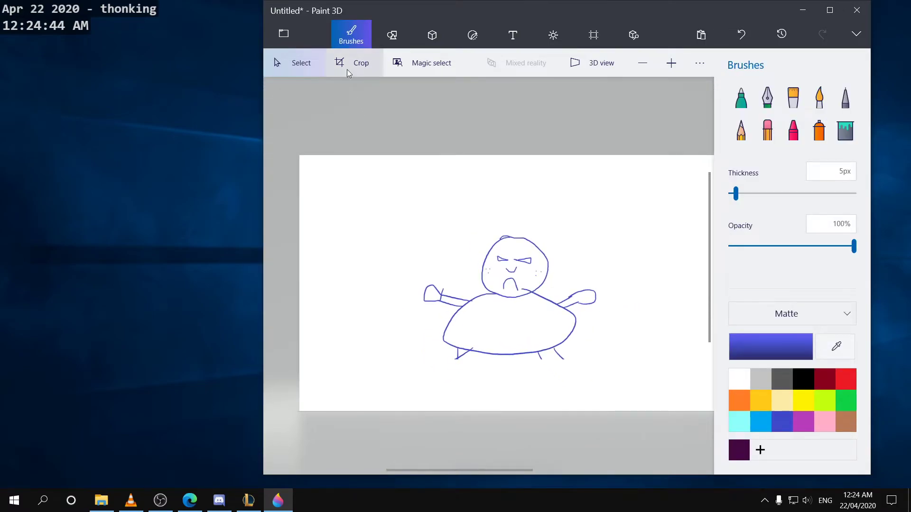
pyautogui.moveTo(458, 351); pyautogui.dragTo(465, 380)
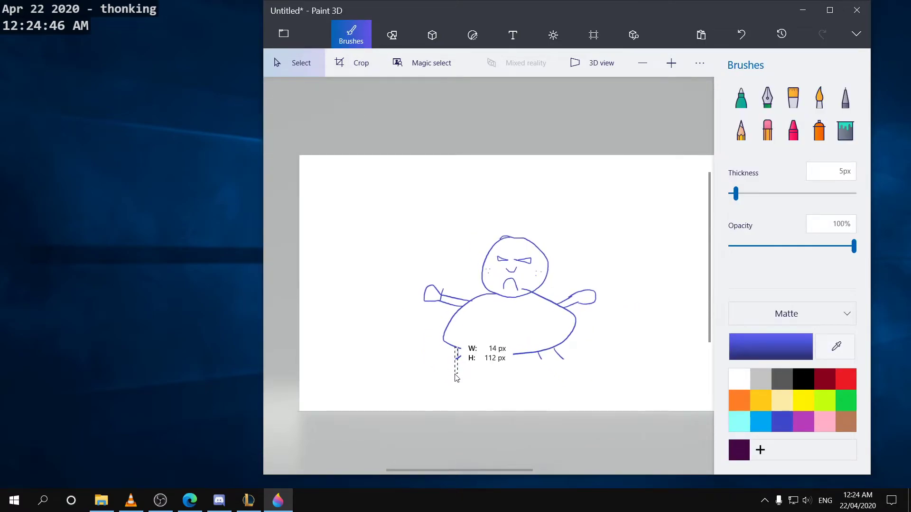
pyautogui.press('Escape')
pyautogui.click(360, 41)
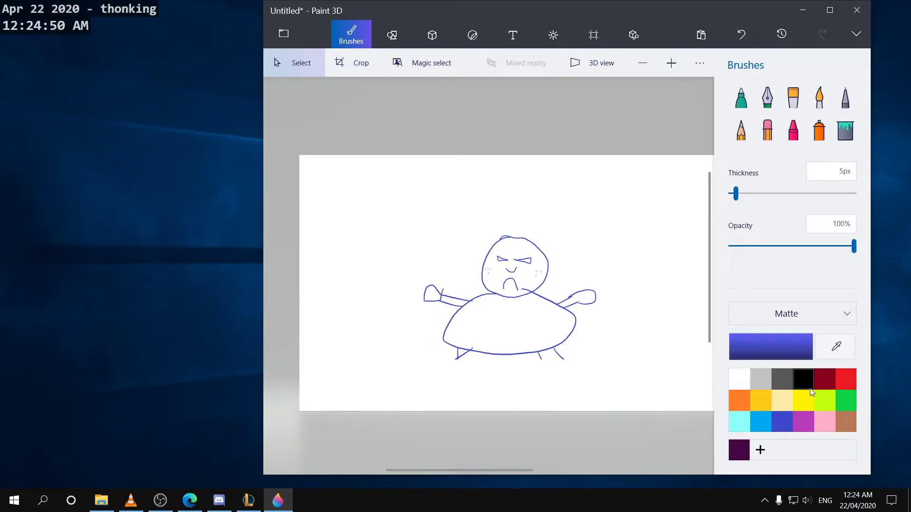
pyautogui.click(809, 422)
pyautogui.moveTo(459, 351); pyautogui.dragTo(441, 381)
pyautogui.click(350, 41)
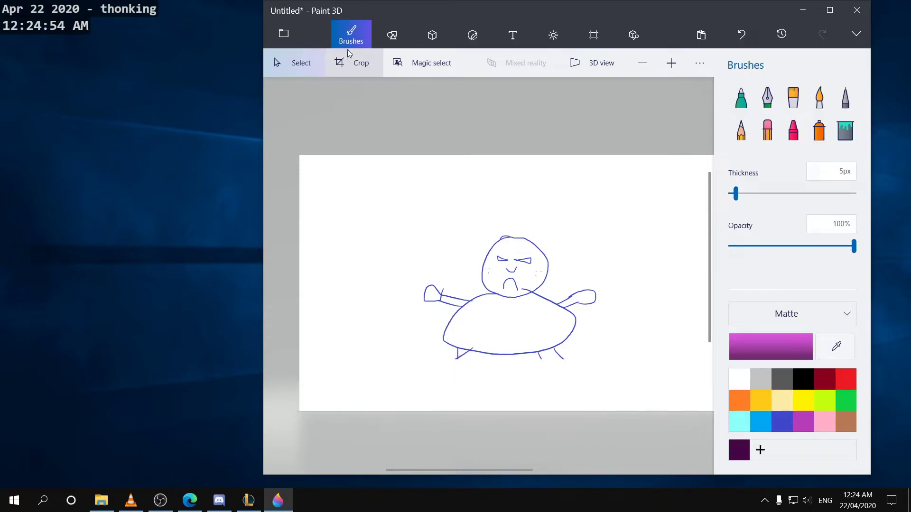
pyautogui.click(351, 40)
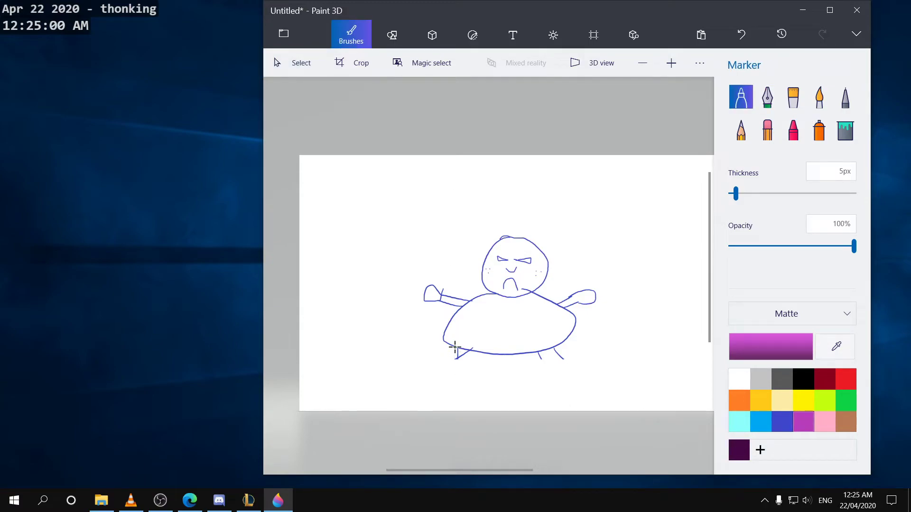
# Draw the purple baggy trouser legs below the body.
pyautogui.moveTo(454, 348); pyautogui.dragTo(440, 393)
pyautogui.moveTo(558, 349); pyautogui.dragTo(569, 415)
pyautogui.moveTo(440, 397)
pyautogui.mouseDown()
pyautogui.moveTo(427, 421)
pyautogui.moveTo(443, 388)
pyautogui.moveTo(433, 412)
pyautogui.moveTo(434, 401)
pyautogui.moveTo(497, 418)
pyautogui.mouseUp()
pyautogui.moveTo(574, 396); pyautogui.dragTo(544, 419)
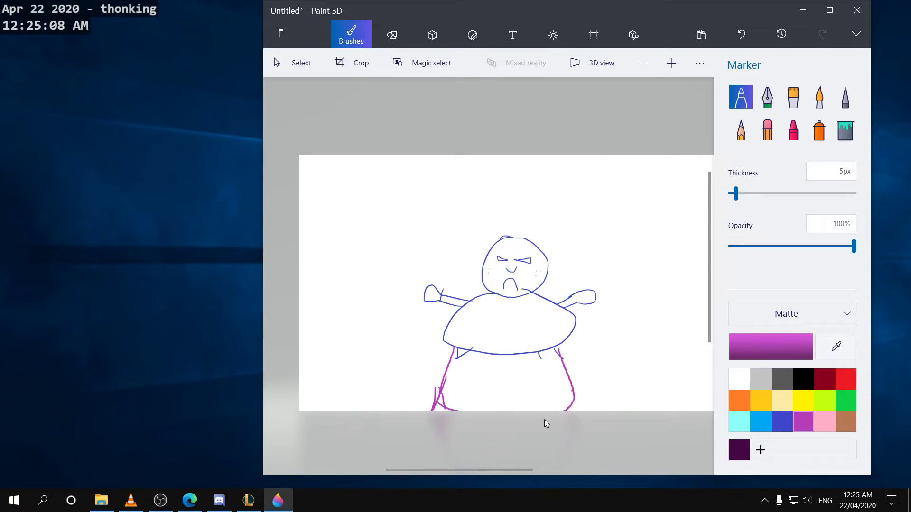
pyautogui.moveTo(468, 408)
pyautogui.mouseDown()
pyautogui.moveTo(510, 395)
pyautogui.moveTo(521, 414)
pyautogui.mouseUp()
# Draw a tall pointed purple hat with a brim over the head.
pyautogui.moveTo(520, 237)
pyautogui.mouseDown()
pyautogui.moveTo(580, 208)
pyautogui.moveTo(574, 241)
pyautogui.moveTo(534, 244)
pyautogui.mouseUp()
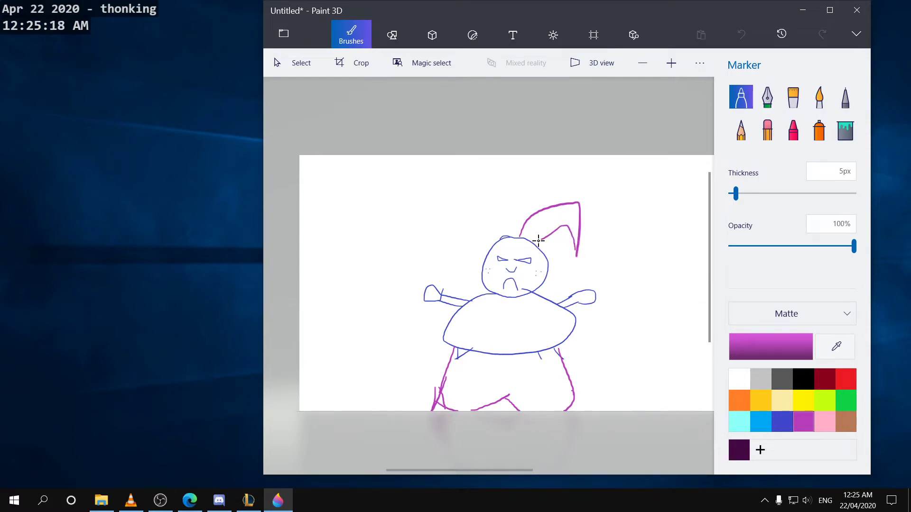
pyautogui.moveTo(484, 247); pyautogui.dragTo(549, 242)
pyautogui.moveTo(482, 250)
pyautogui.mouseDown()
pyautogui.moveTo(523, 221)
pyautogui.moveTo(557, 241)
pyautogui.mouseUp()
pyautogui.scroll(2, 626, 304)
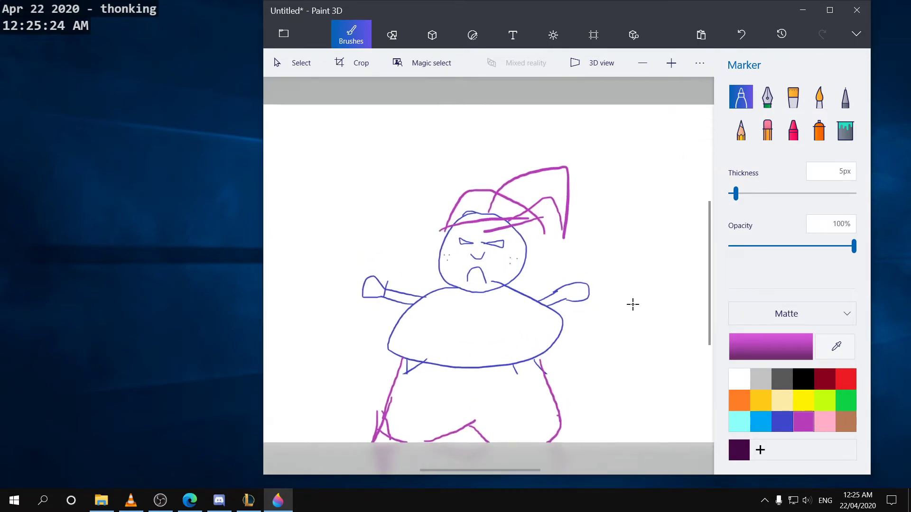
pyautogui.moveTo(512, 206); pyautogui.dragTo(532, 202)
# Draw two curved purple lines across the belly.
pyautogui.scroll(-3, 550, 258)
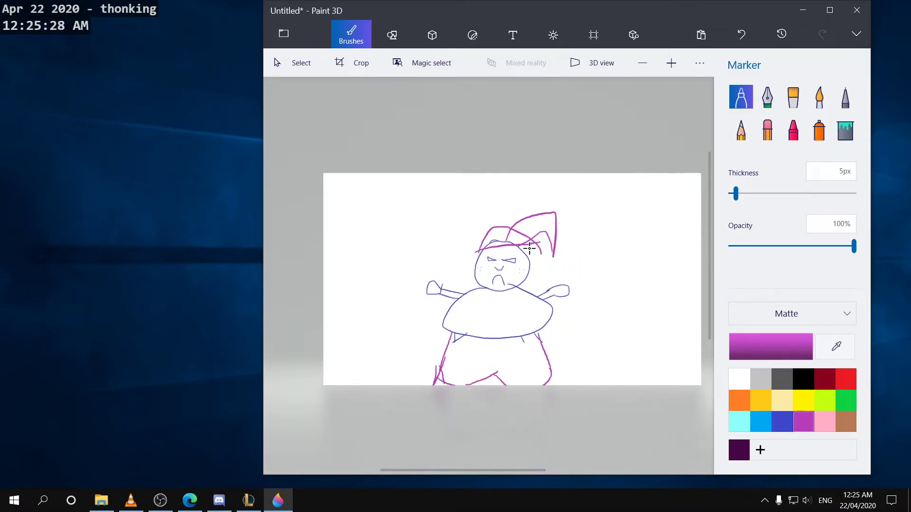
pyautogui.scroll(3, 491, 301)
pyautogui.scroll(2, 491, 302)
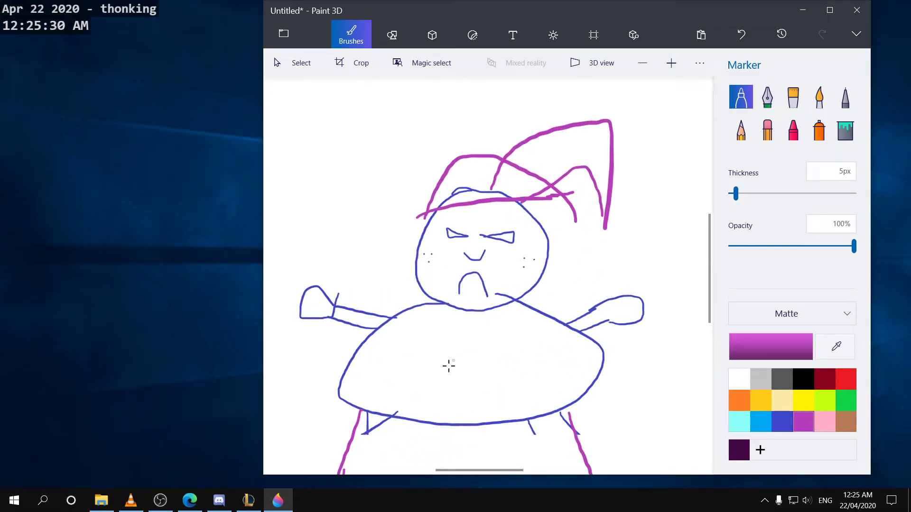
pyautogui.moveTo(424, 376)
pyautogui.mouseDown()
pyautogui.moveTo(459, 396)
pyautogui.moveTo(506, 385)
pyautogui.mouseUp()
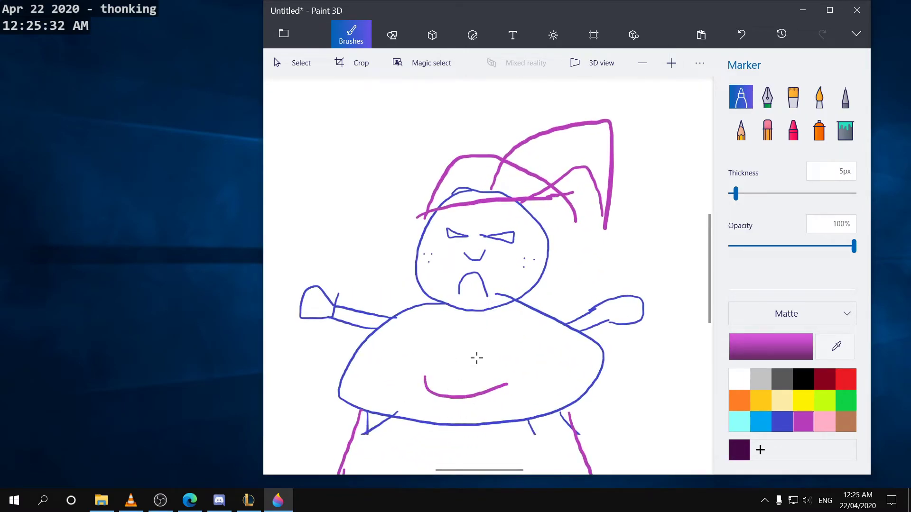
pyautogui.moveTo(453, 345)
pyautogui.mouseDown()
pyautogui.moveTo(424, 362)
pyautogui.moveTo(376, 345)
pyautogui.moveTo(586, 373)
pyautogui.mouseUp()
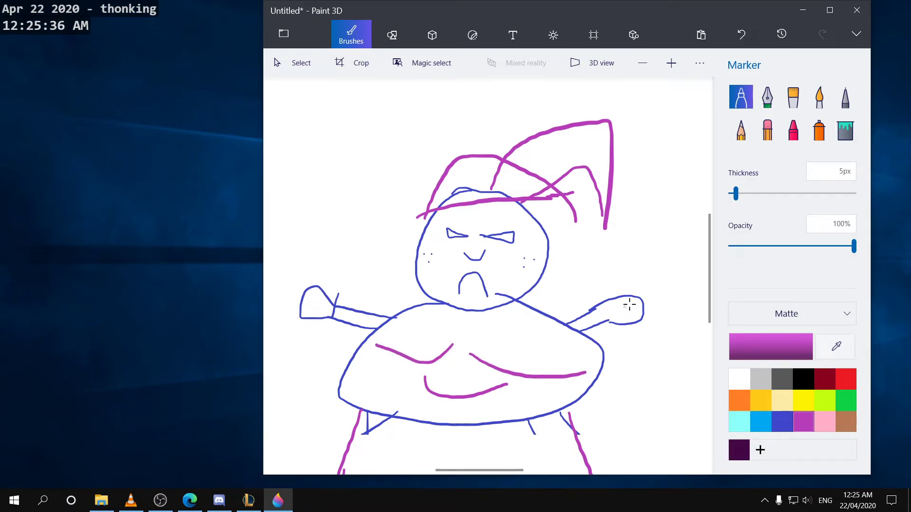
# Draw dark red ear loops on both sides of the head.
pyautogui.click(818, 377)
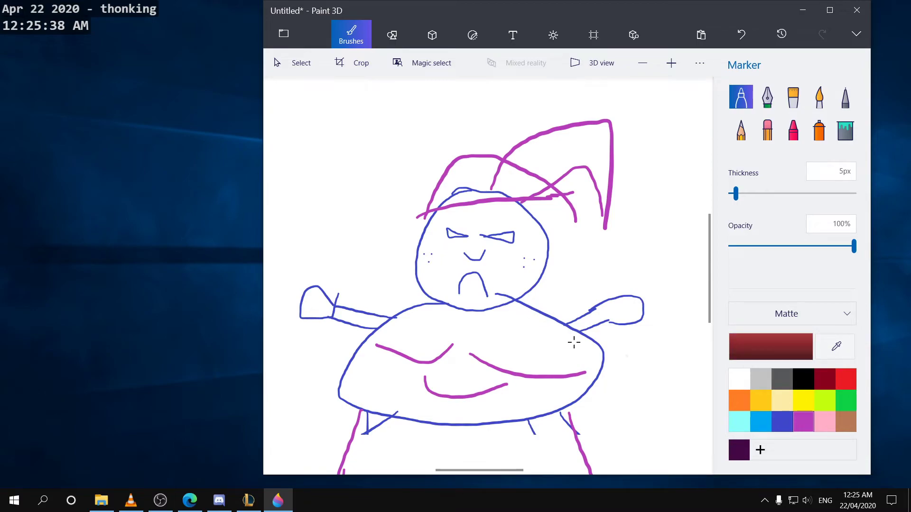
pyautogui.moveTo(421, 282)
pyautogui.mouseDown()
pyautogui.moveTo(414, 249)
pyautogui.moveTo(392, 261)
pyautogui.moveTo(427, 281)
pyautogui.mouseUp()
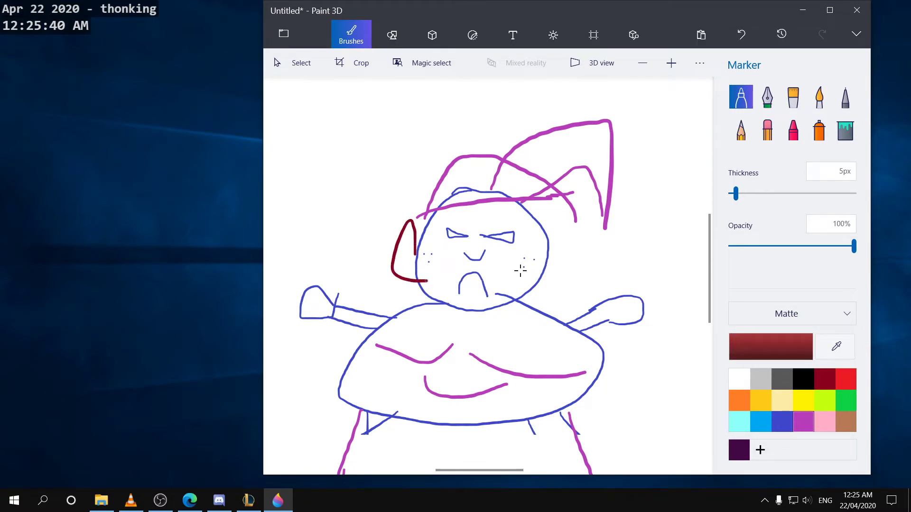
pyautogui.moveTo(543, 251)
pyautogui.mouseDown()
pyautogui.moveTo(576, 246)
pyautogui.moveTo(541, 272)
pyautogui.mouseUp()
pyautogui.scroll(-3, 584, 322)
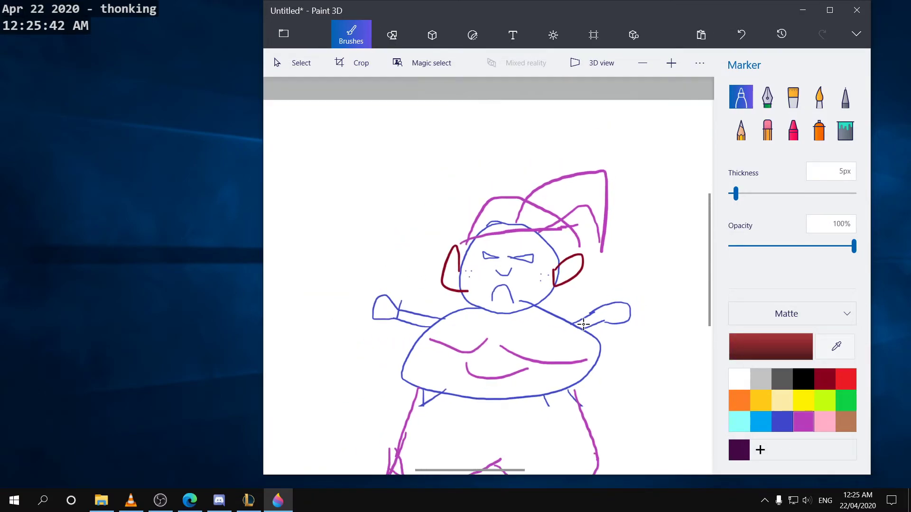
pyautogui.scroll(-1, 584, 322)
pyautogui.scroll(4, 473, 344)
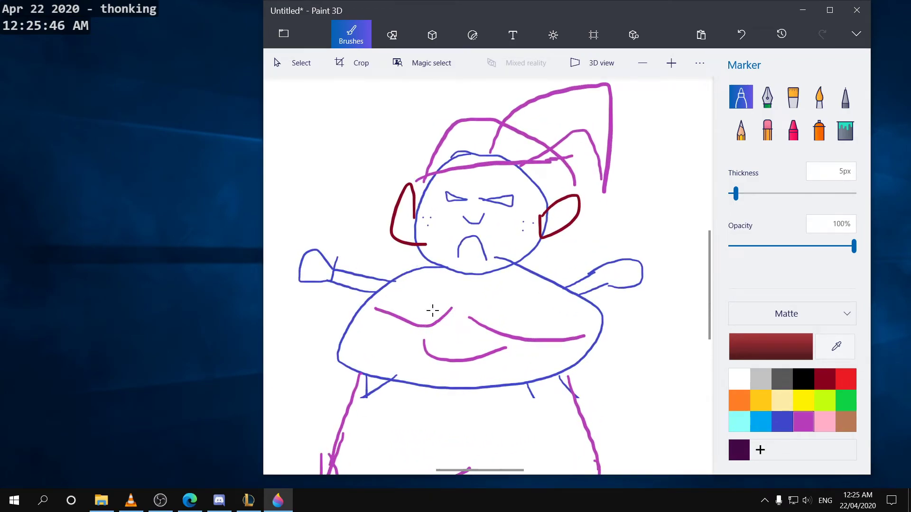
# In orange, draw crossed straps, lines down both sides and a belt across the body.
pyautogui.click(747, 398)
pyautogui.moveTo(402, 278); pyautogui.dragTo(548, 374)
pyautogui.moveTo(355, 362); pyautogui.dragTo(537, 280)
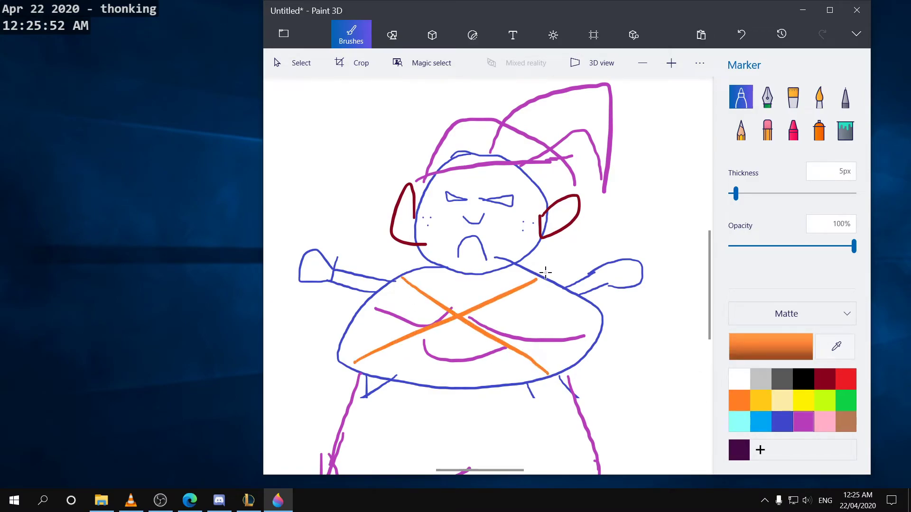
pyautogui.moveTo(402, 272); pyautogui.dragTo(386, 389)
pyautogui.moveTo(525, 262); pyautogui.dragTo(512, 386)
pyautogui.moveTo(393, 398)
pyautogui.mouseDown()
pyautogui.moveTo(557, 403)
pyautogui.moveTo(522, 409)
pyautogui.mouseUp()
# Add a small orange loop on the chest and another long diagonal orange strap.
pyautogui.scroll(-3, 540, 385)
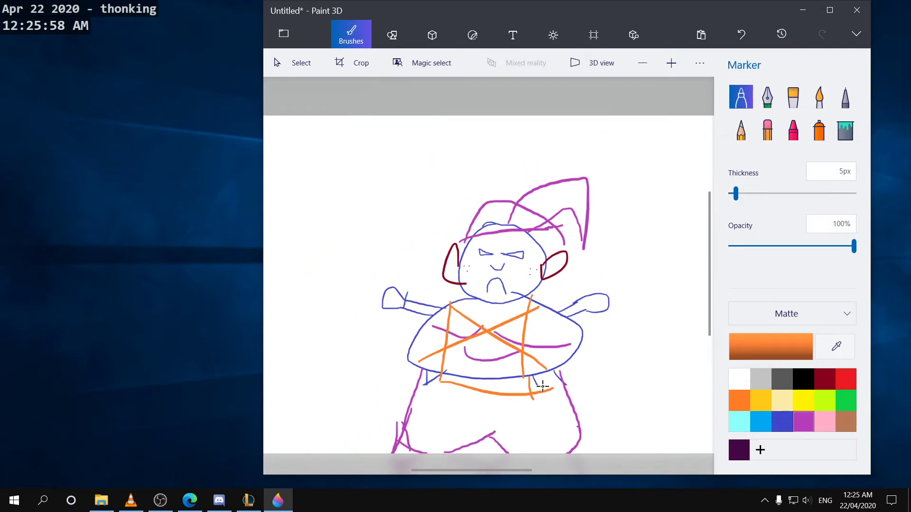
pyautogui.scroll(5, 542, 387)
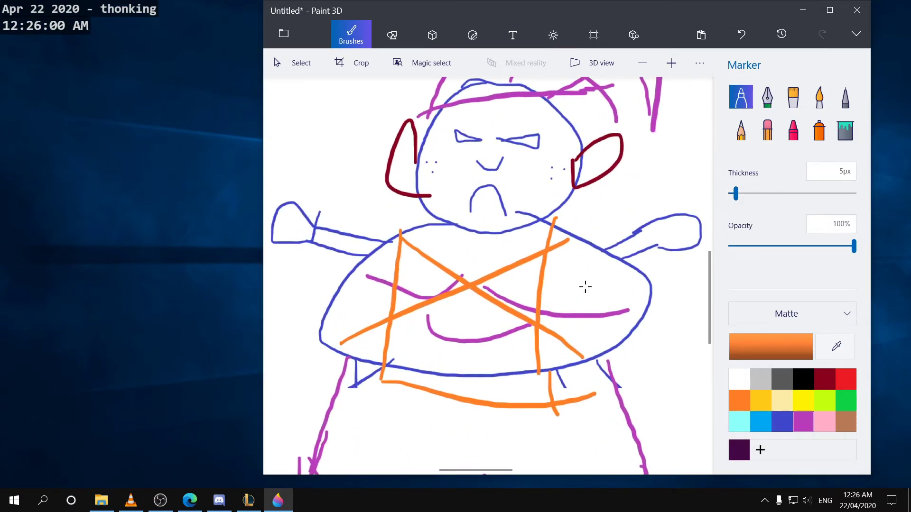
pyautogui.moveTo(585, 286)
pyautogui.mouseDown()
pyautogui.moveTo(587, 266)
pyautogui.moveTo(628, 308)
pyautogui.mouseUp()
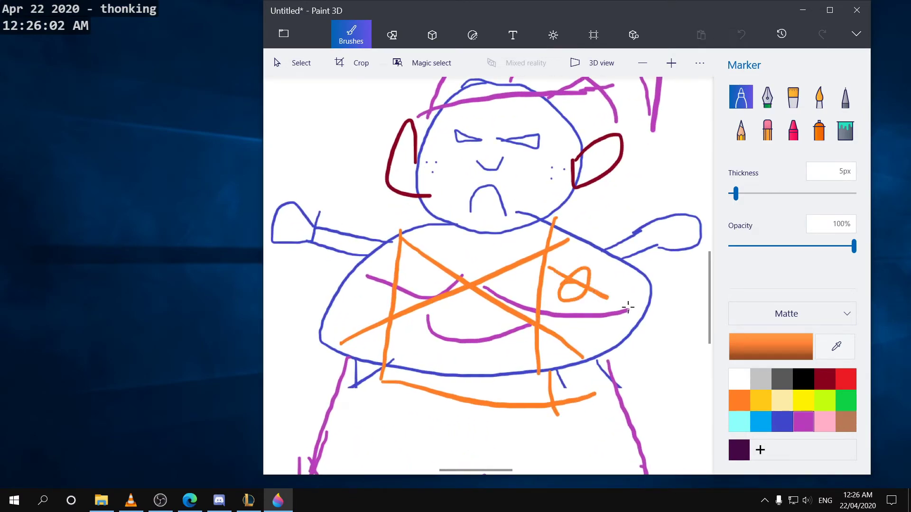
pyautogui.moveTo(507, 324); pyautogui.dragTo(600, 273)
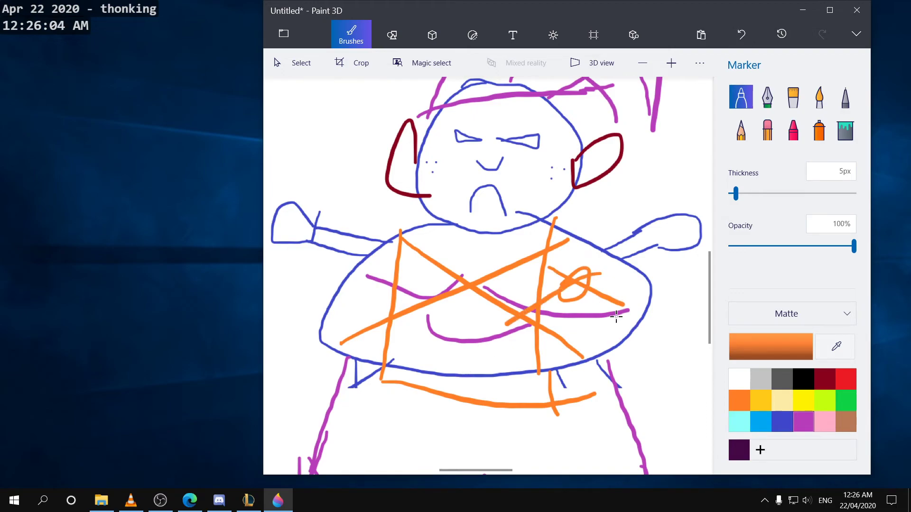
pyautogui.scroll(-3, 619, 297)
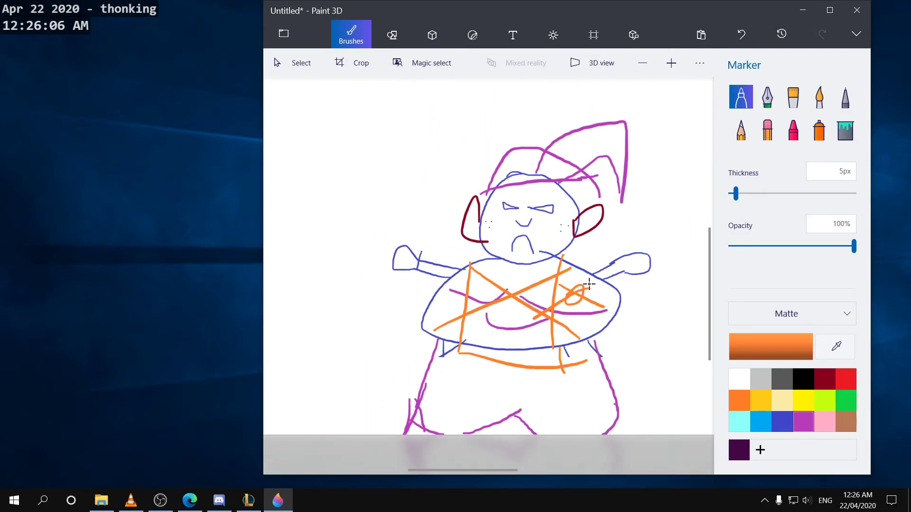